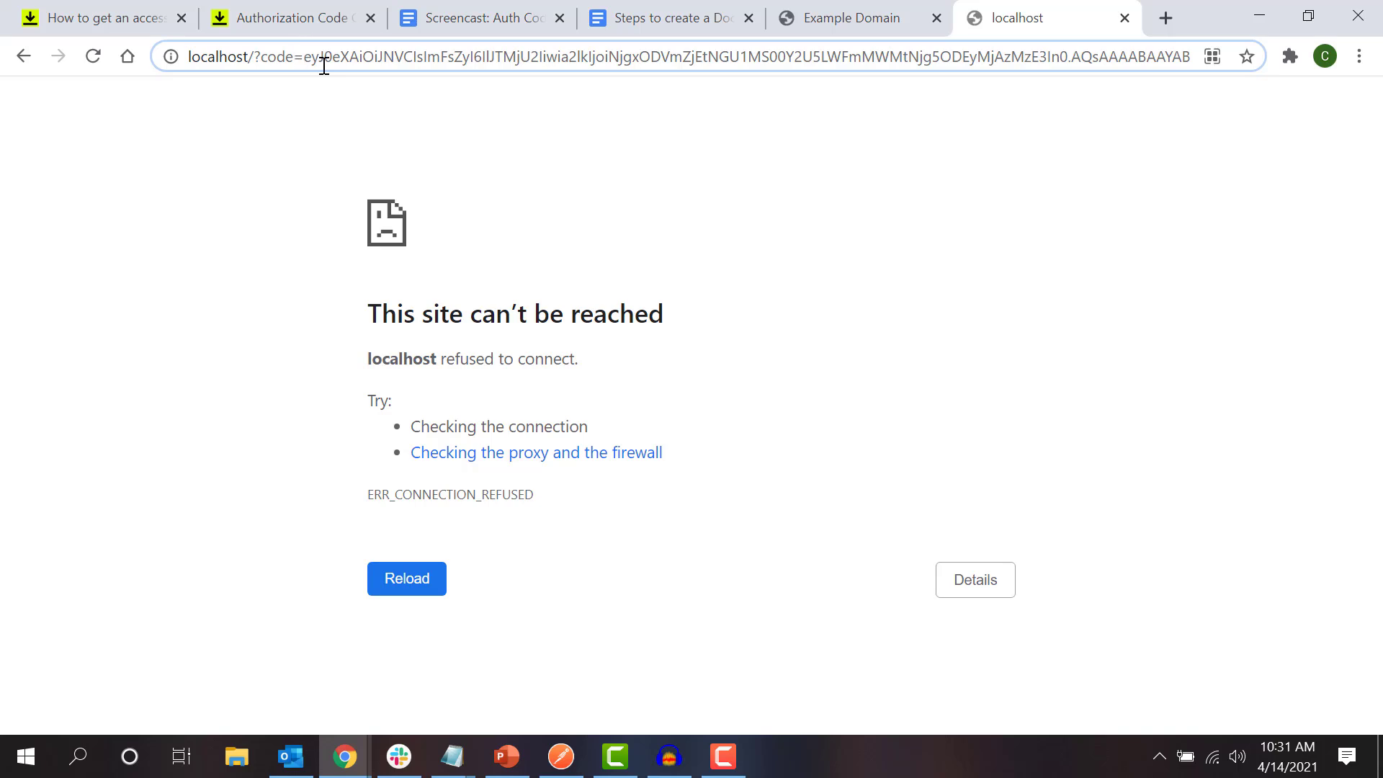
key("ctrl+a")
key("Return")
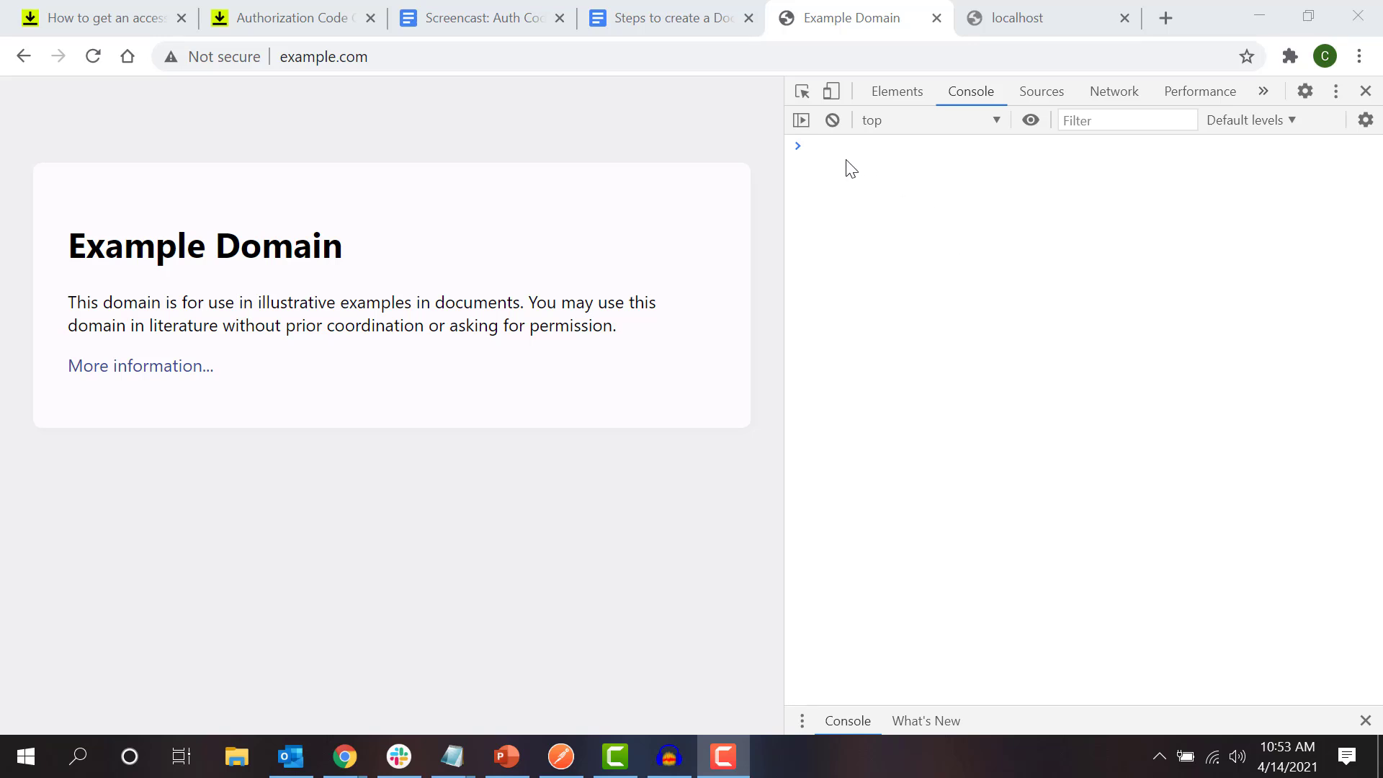
Step: Base64-encode the integration key and secret key pair with btoa() in the browser console and select the encoded string
left_click(828, 160)
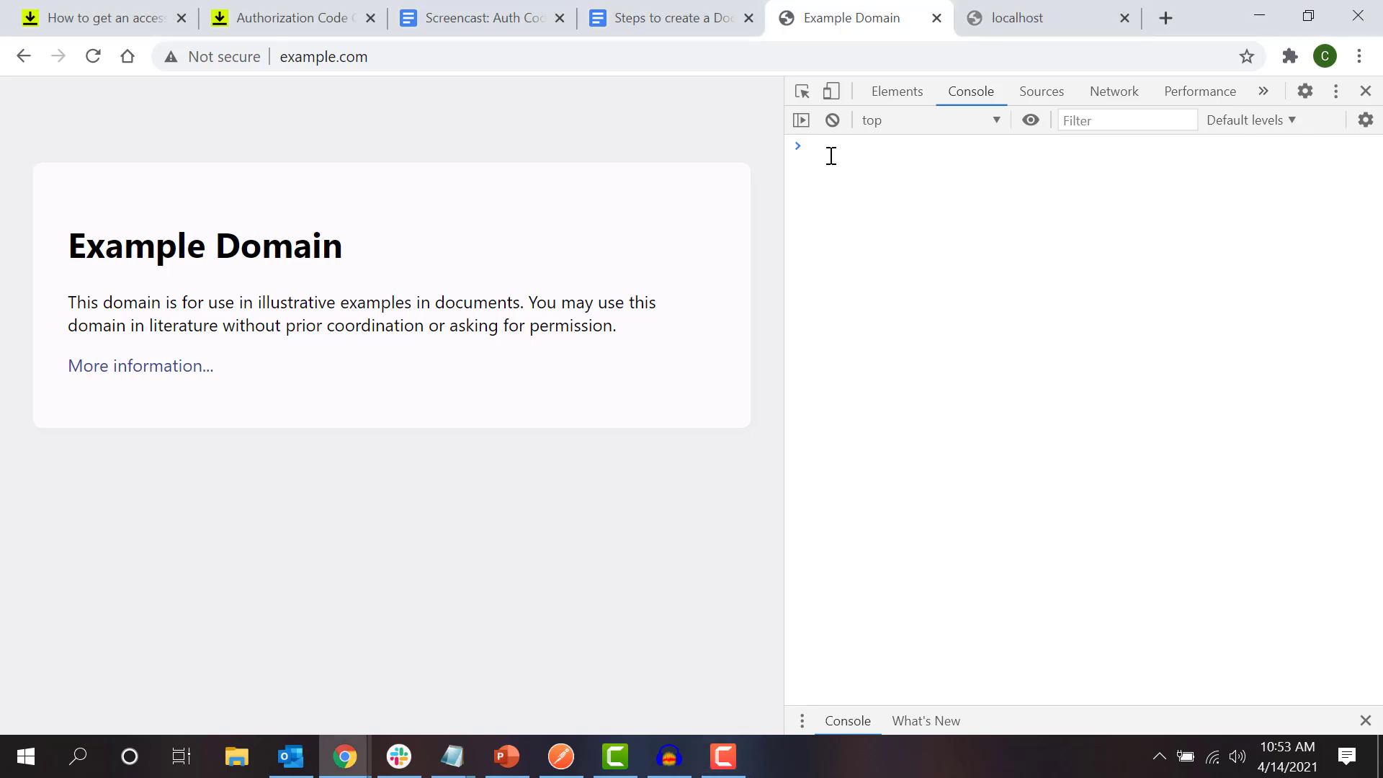
key("ctrl+v")
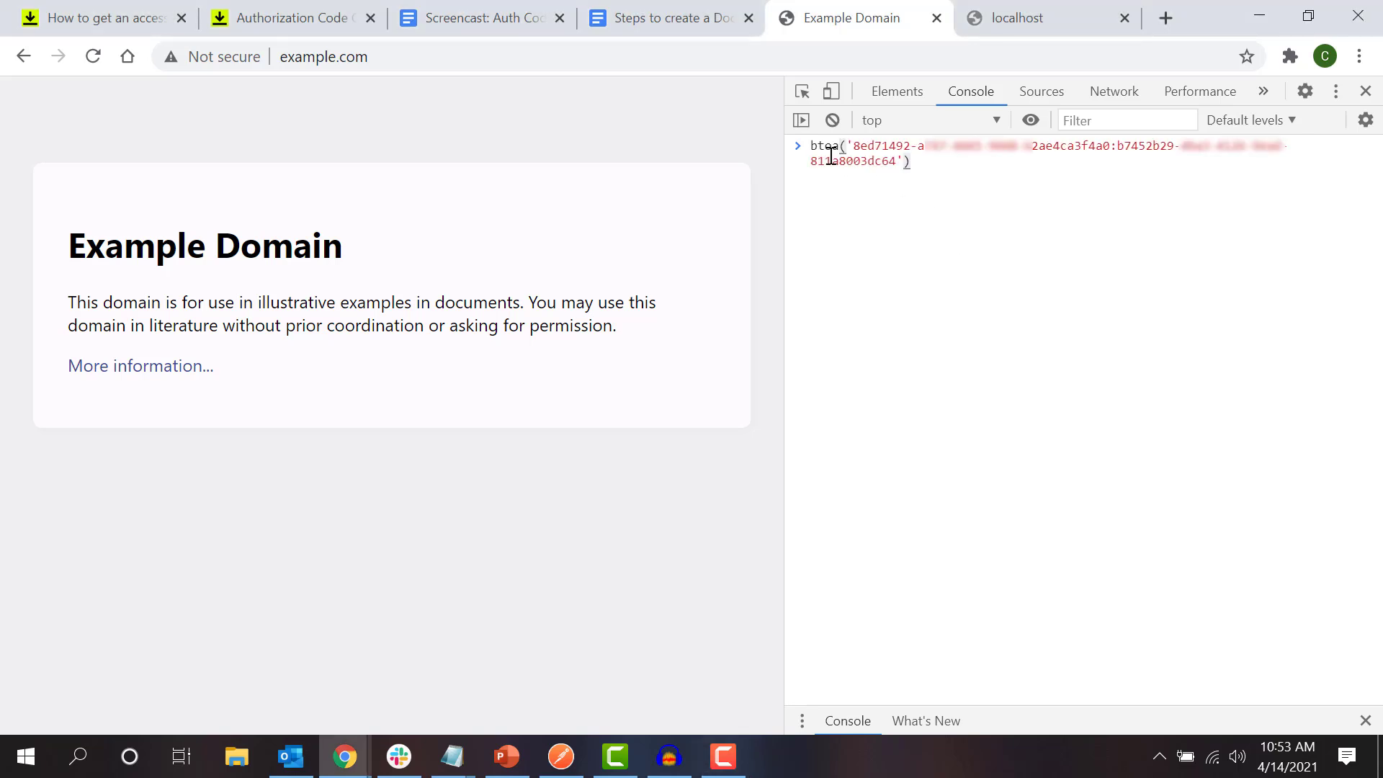
key("Return")
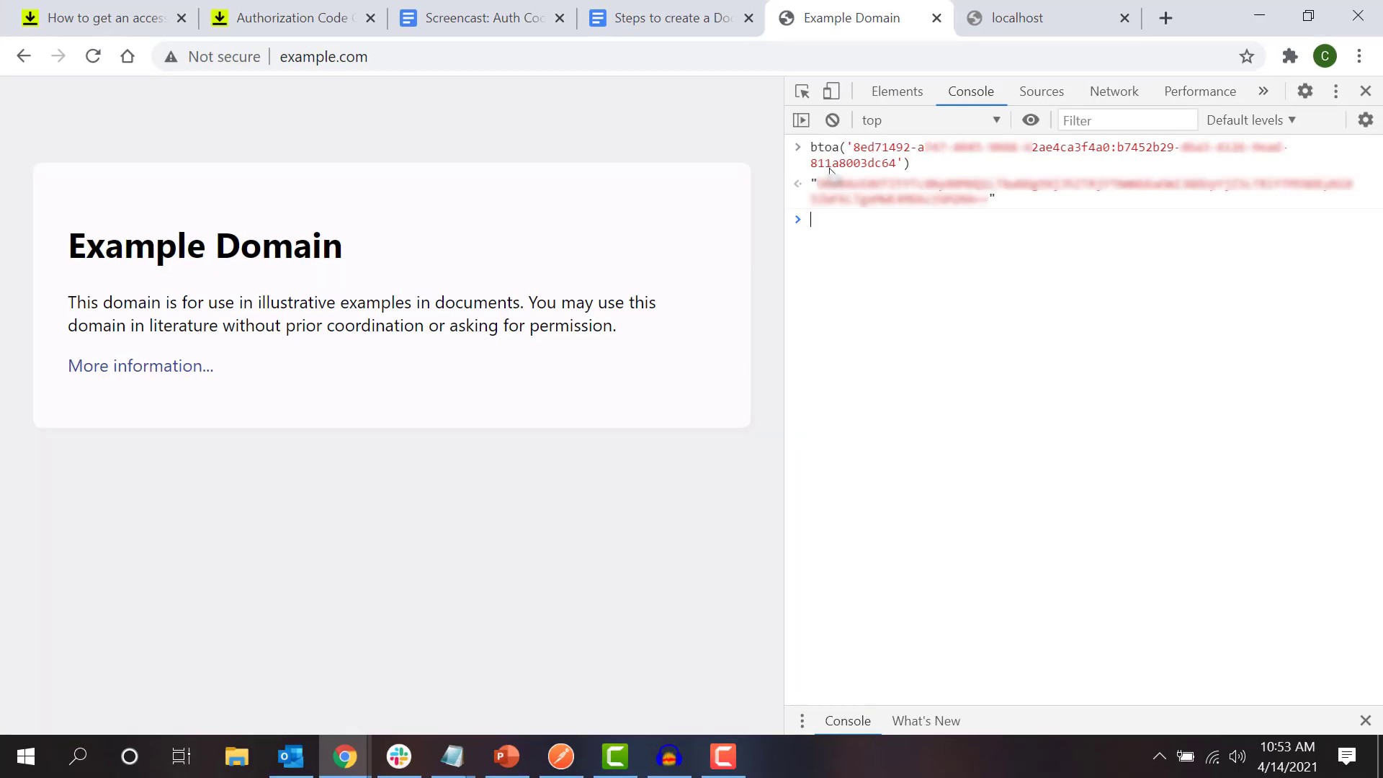
left_click_drag(819, 187, 991, 210)
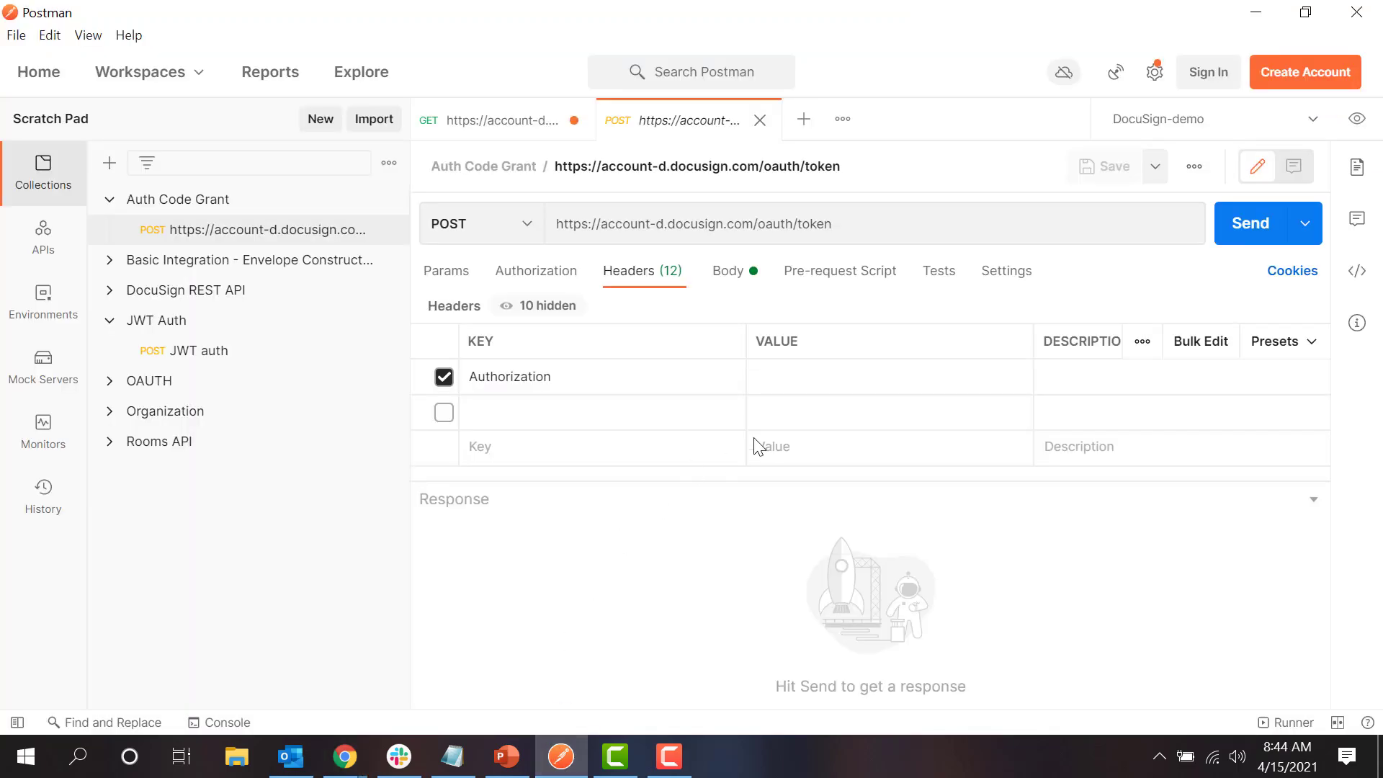
Step: In Postman, set the oauth/token request's Authorization header to Basic followed by the encoded integration key and secret
left_click(815, 384)
type("Basic")
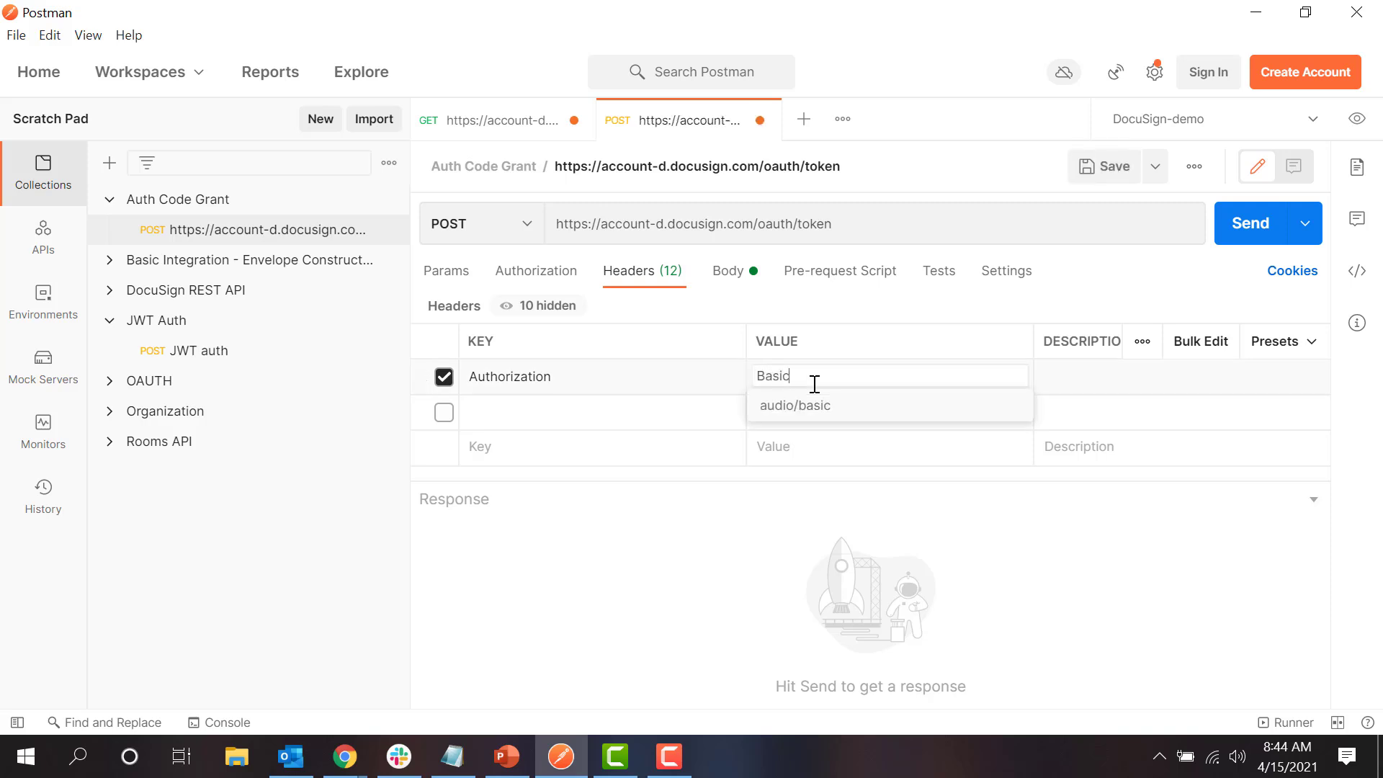
key("ctrl+v")
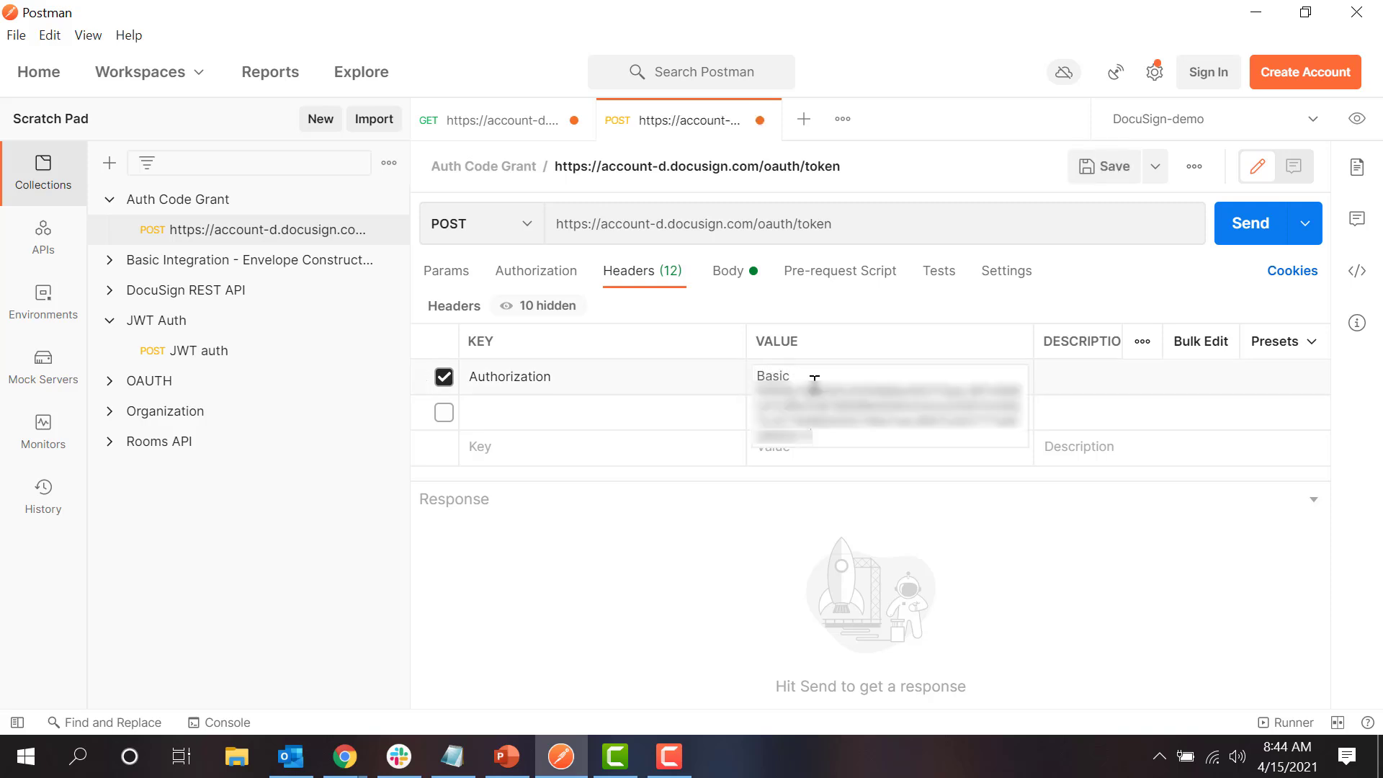
Step: Copy the authorization code from the localhost URL in Chrome into the code parameter of the token request's body in Postman
left_click(739, 290)
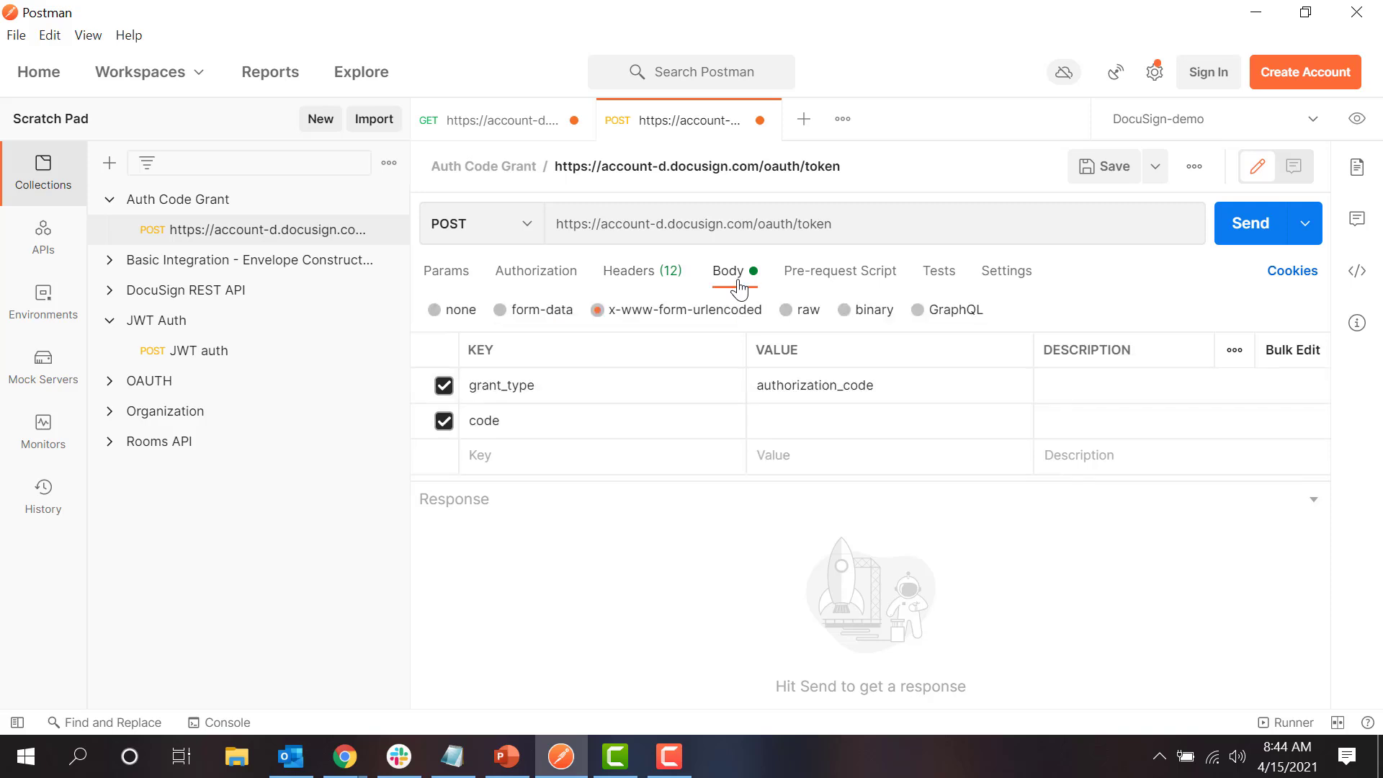
left_click(344, 757)
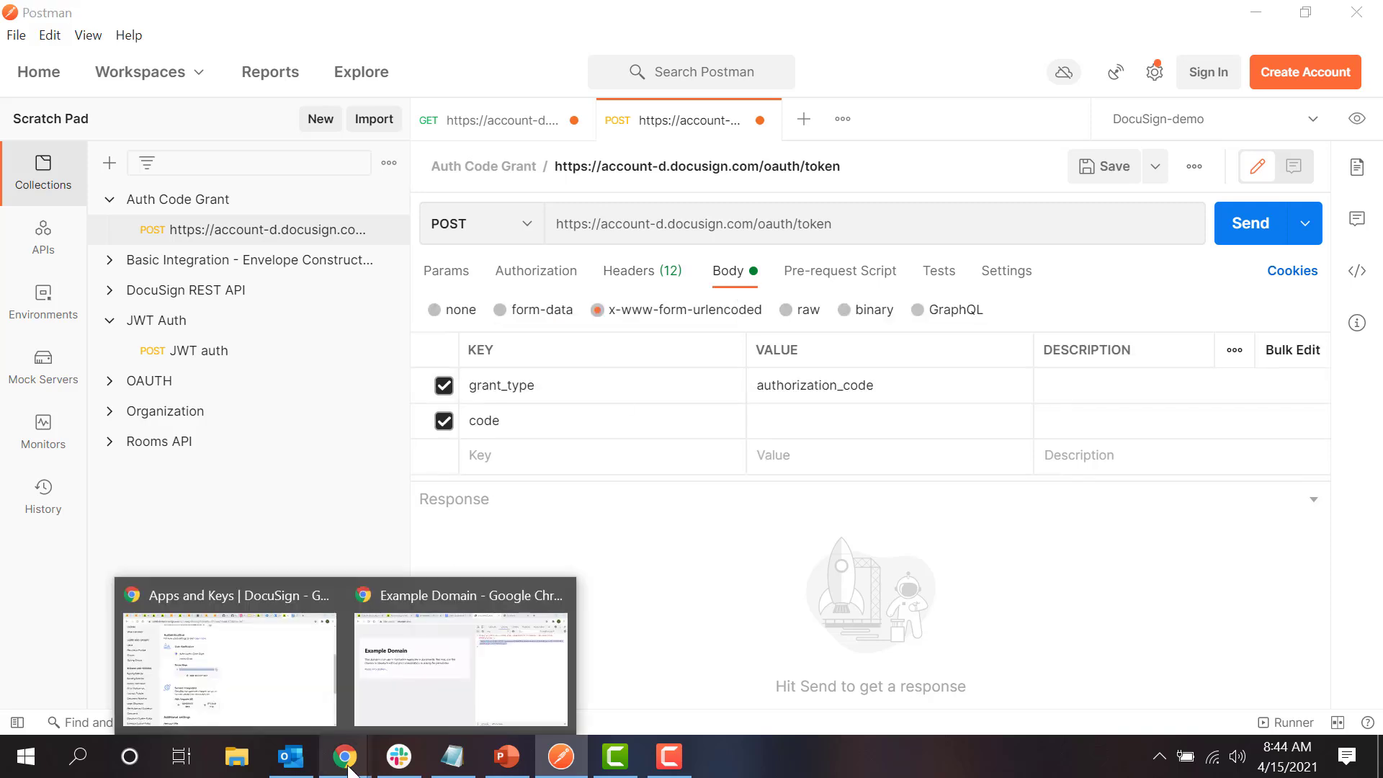
left_click(427, 677)
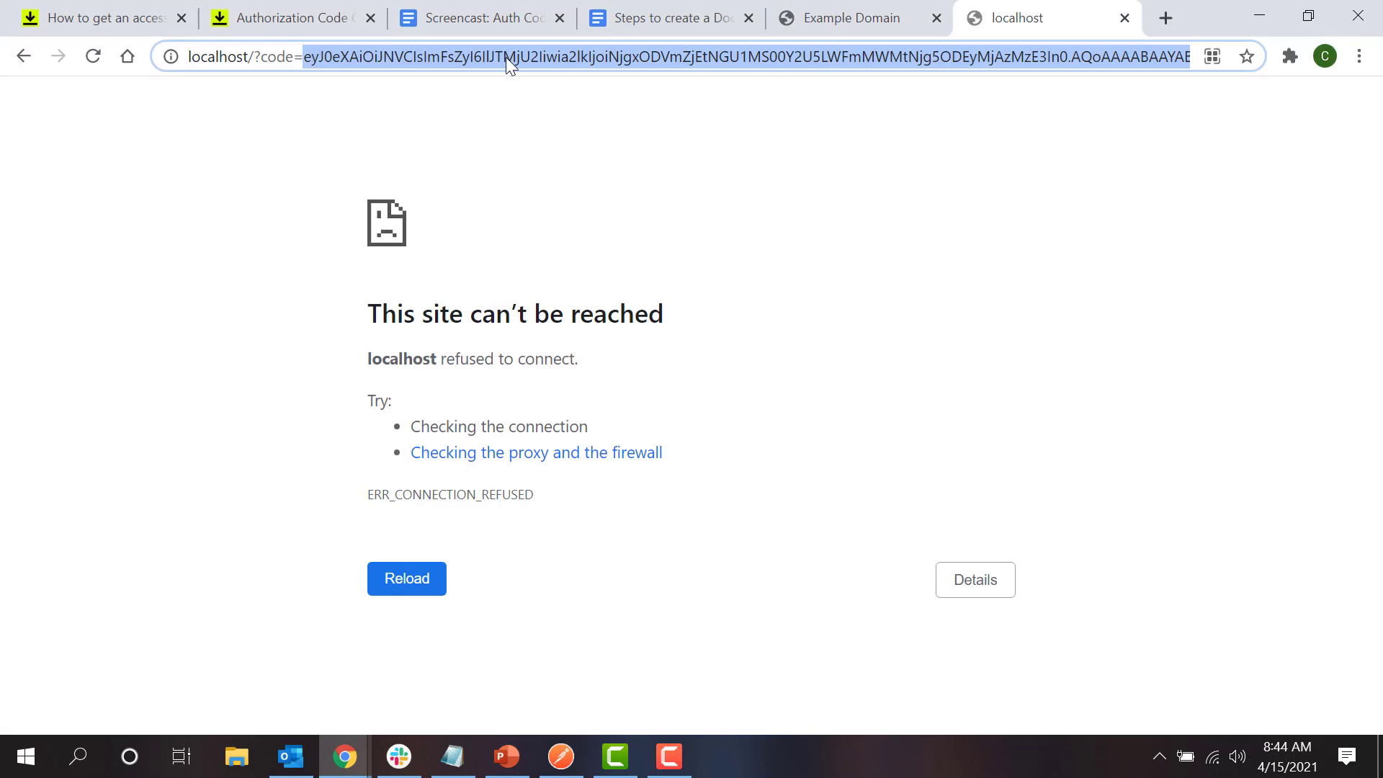
left_click(557, 756)
left_click(822, 420)
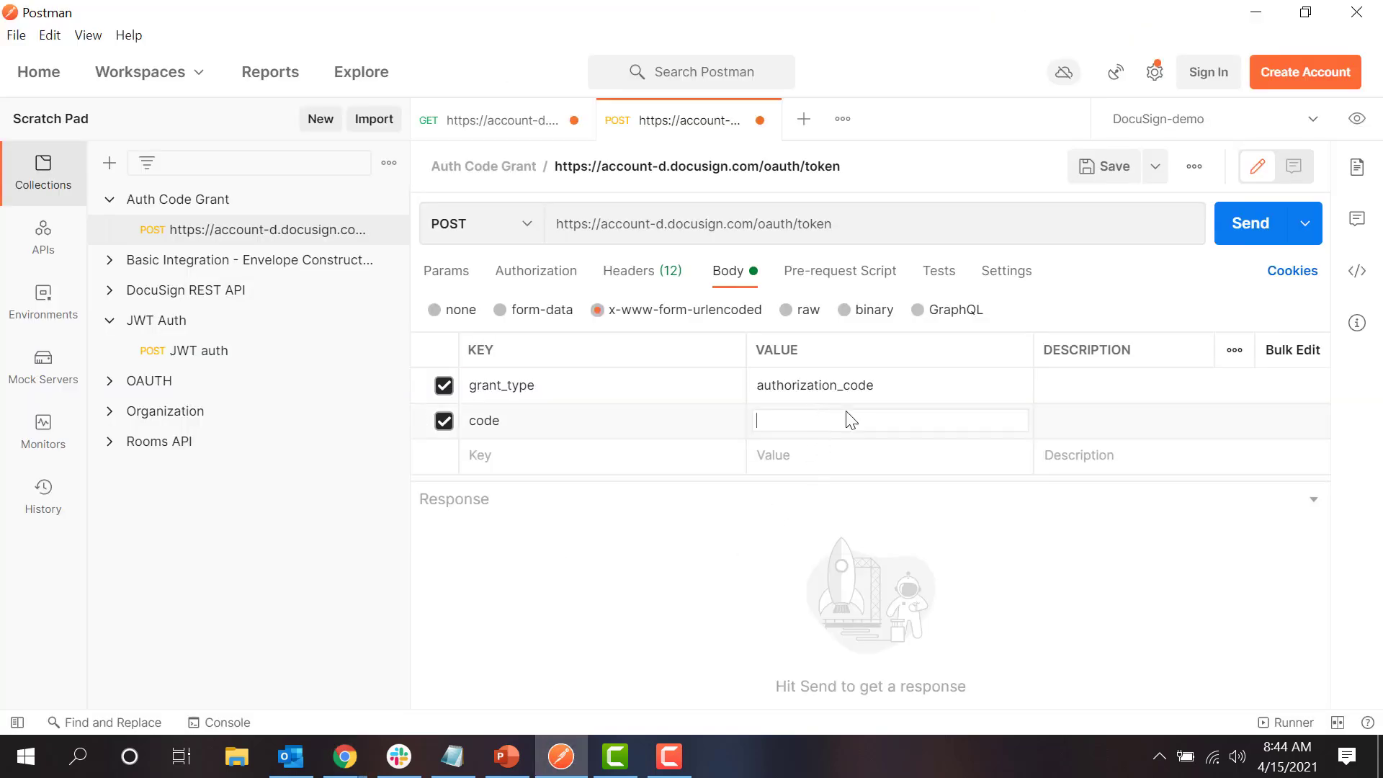
key("ctrl+v")
left_click(1084, 526)
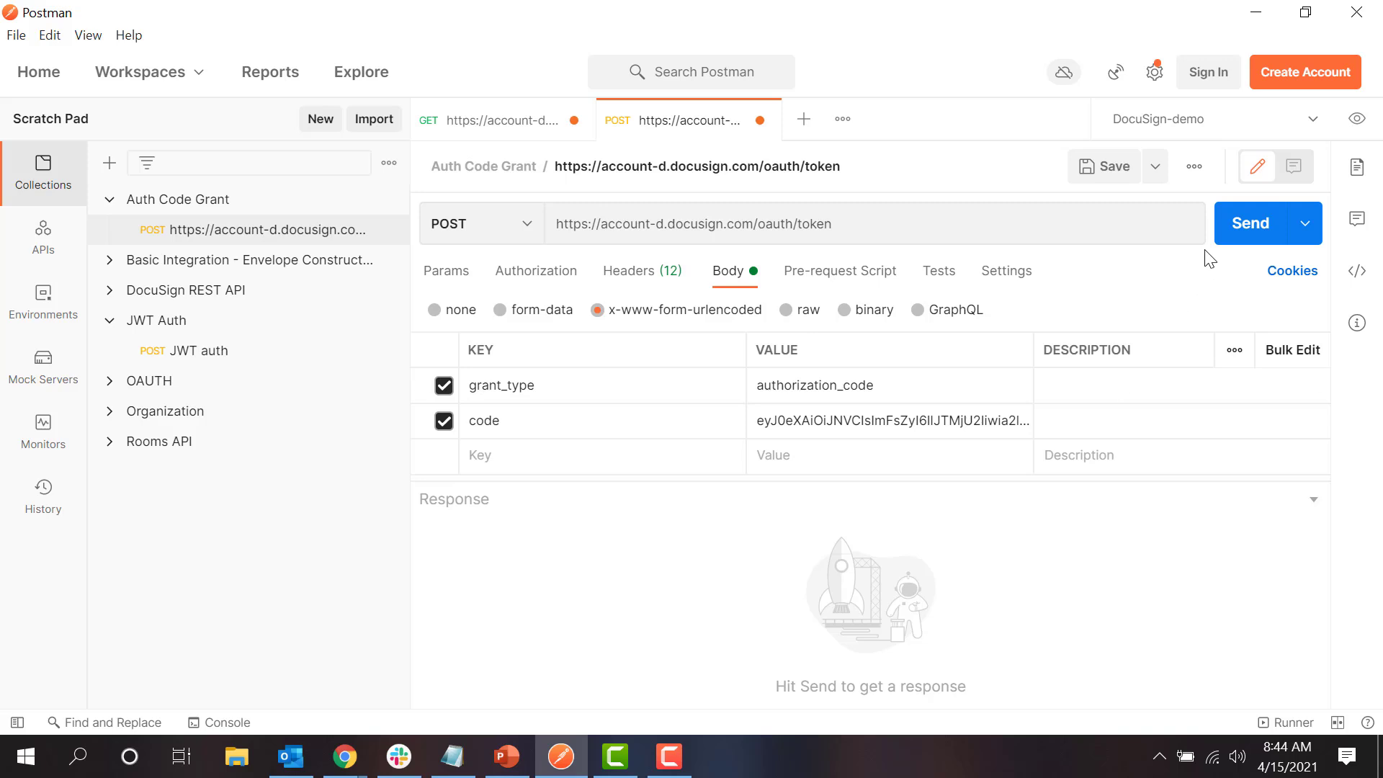
Step: Send the POST oauth/token request and select the access_token value in the response
left_click(1244, 247)
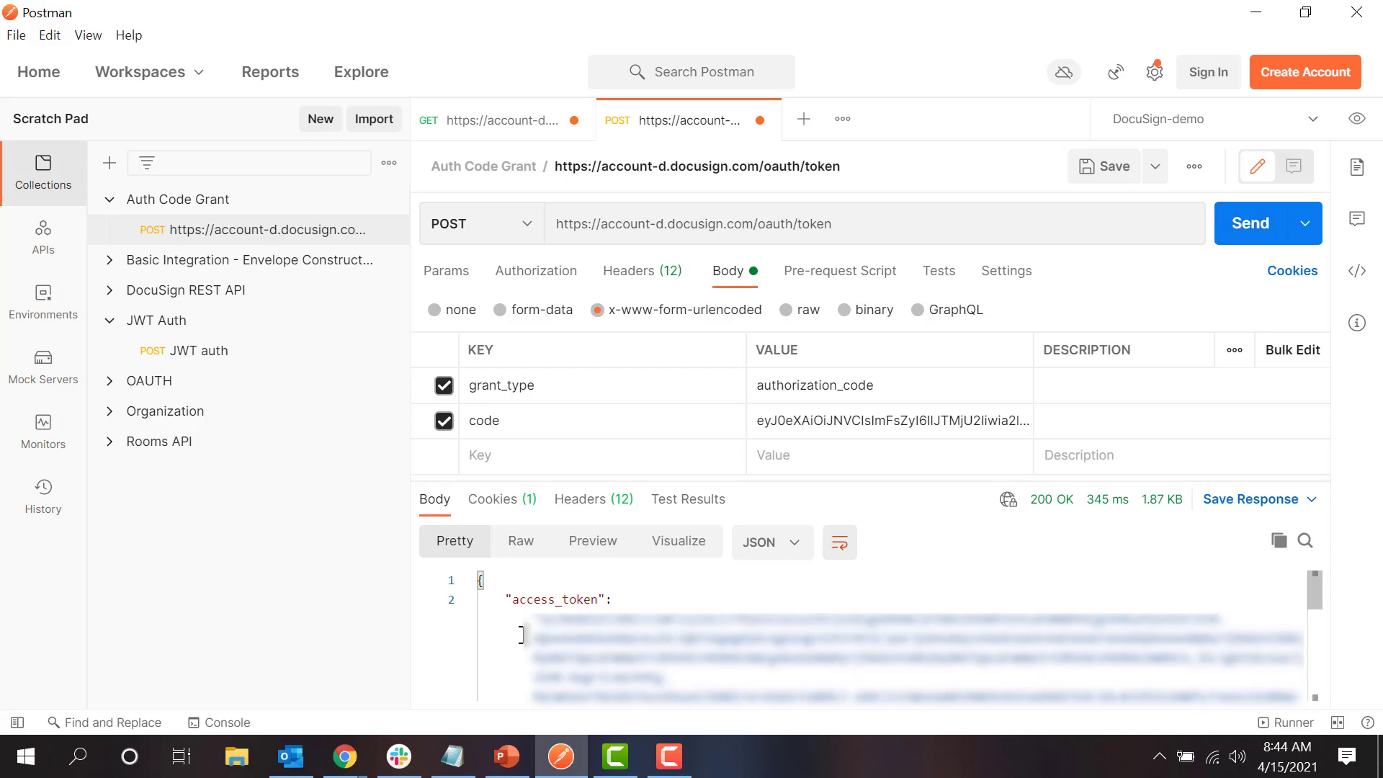
left_click_drag(541, 612, 662, 612)
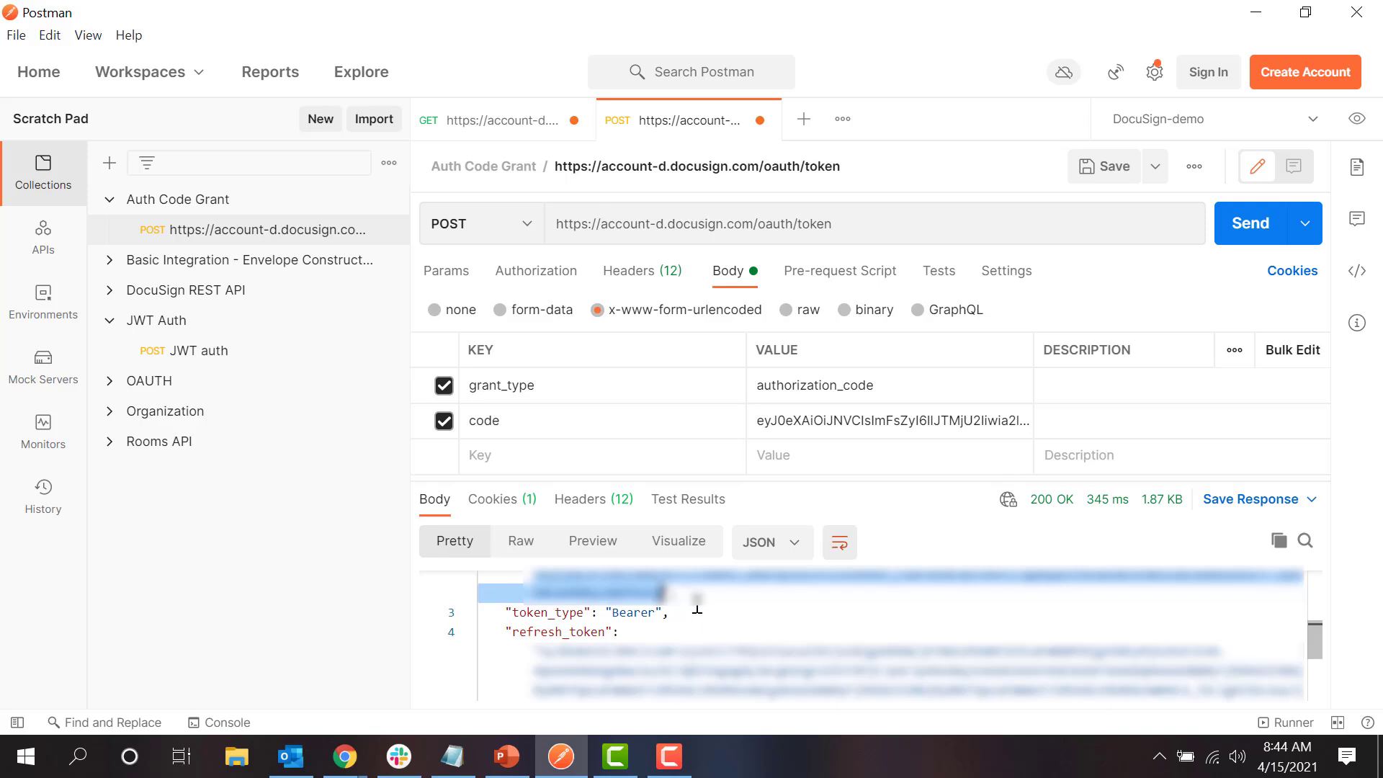
double_click(539, 652)
scroll(569, 651, "down", 1)
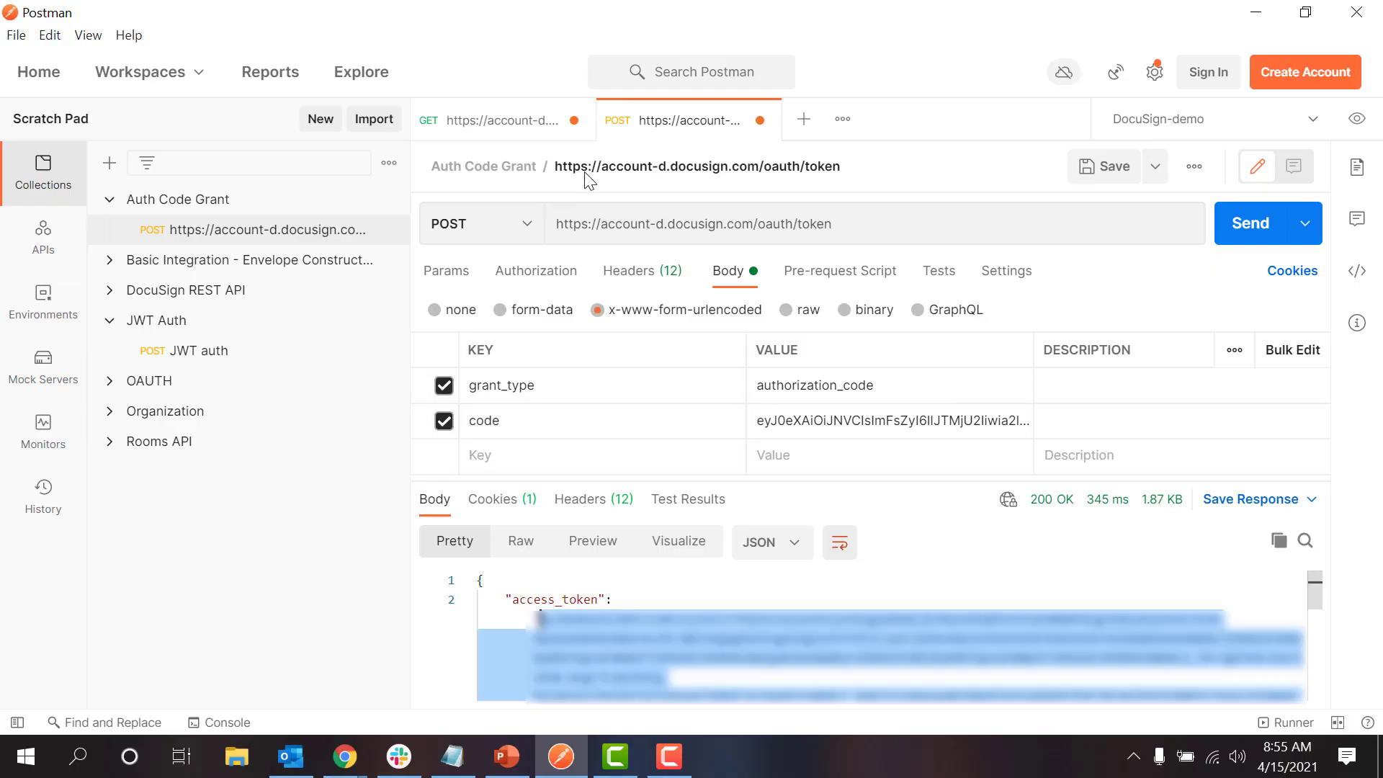
Step: Set the GET oauth/userinfo request's Authorization header to Bearer followed by the access token, and send the request
left_click(500, 124)
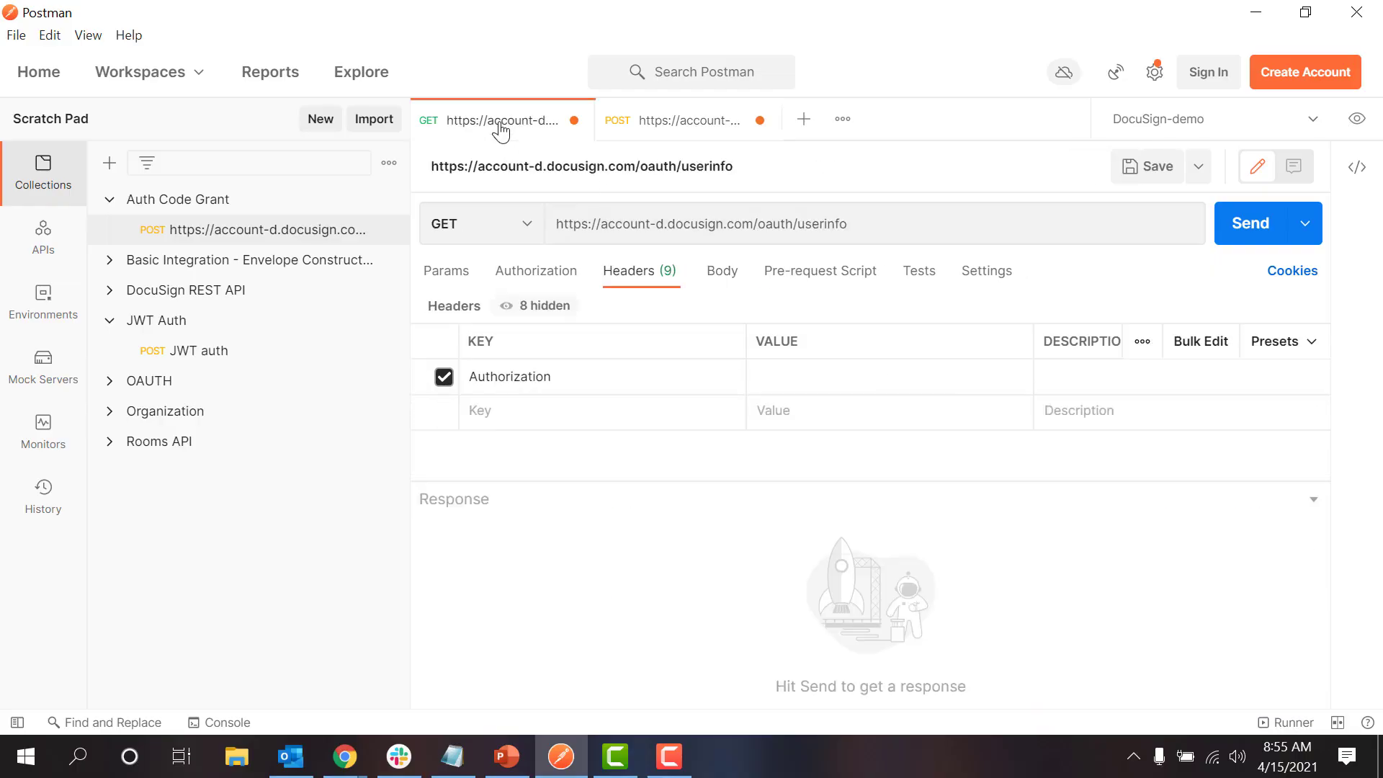
left_click(841, 375)
type("Bearer")
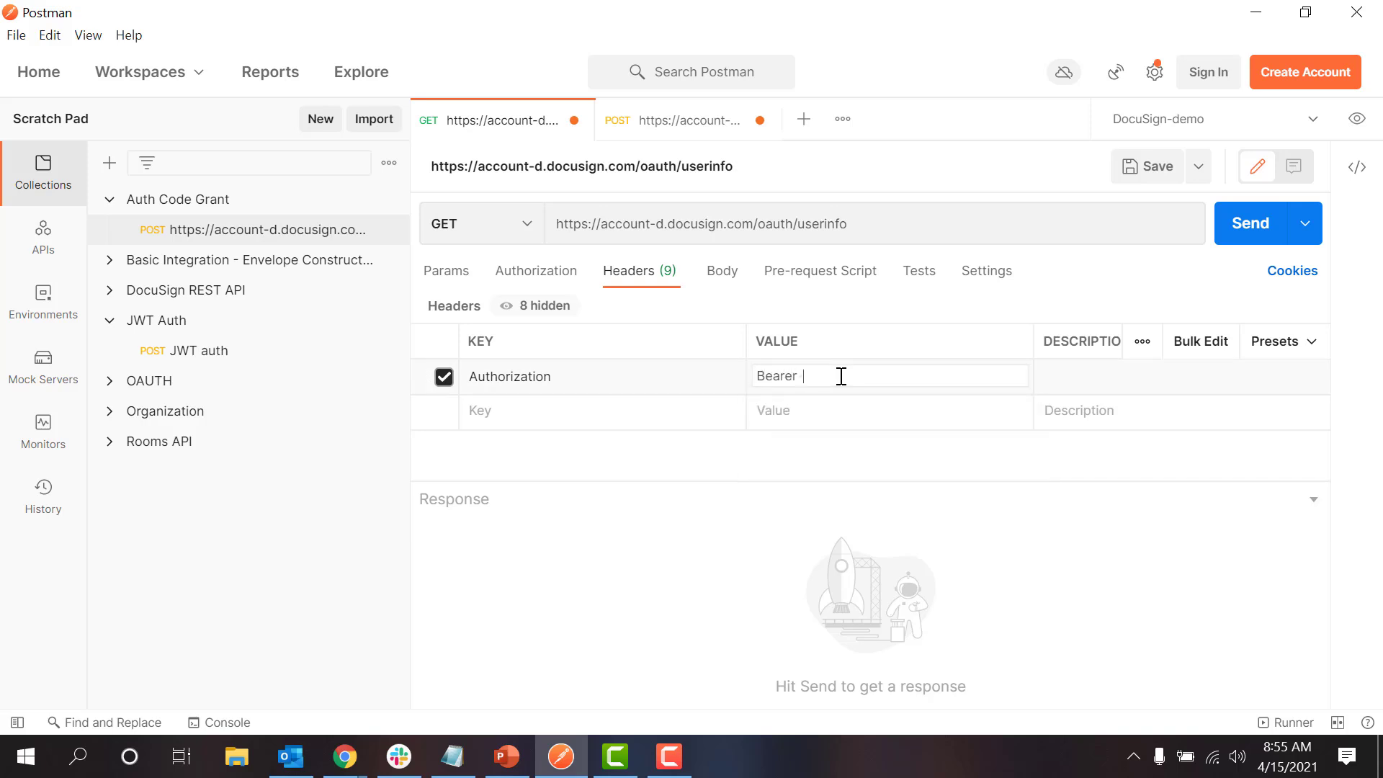
key("ctrl+v")
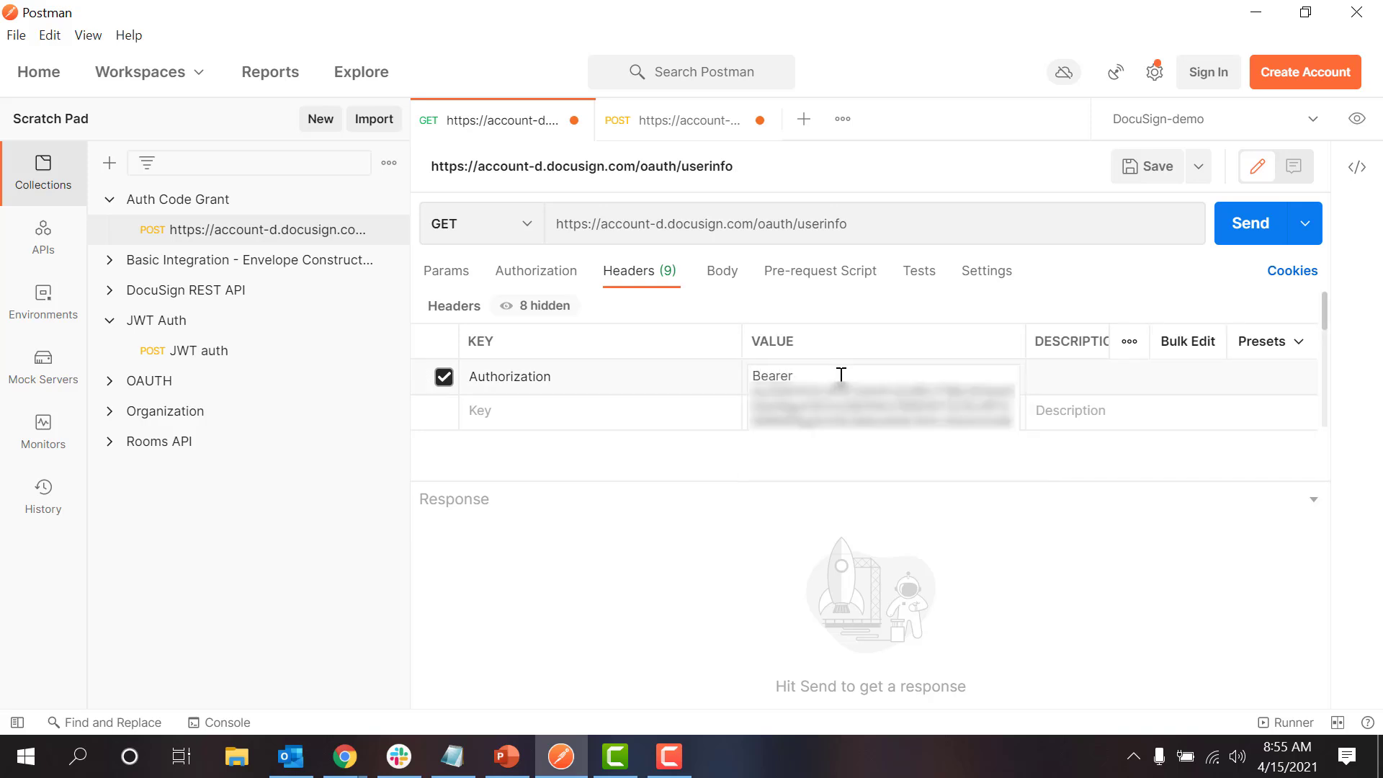
left_click(1268, 235)
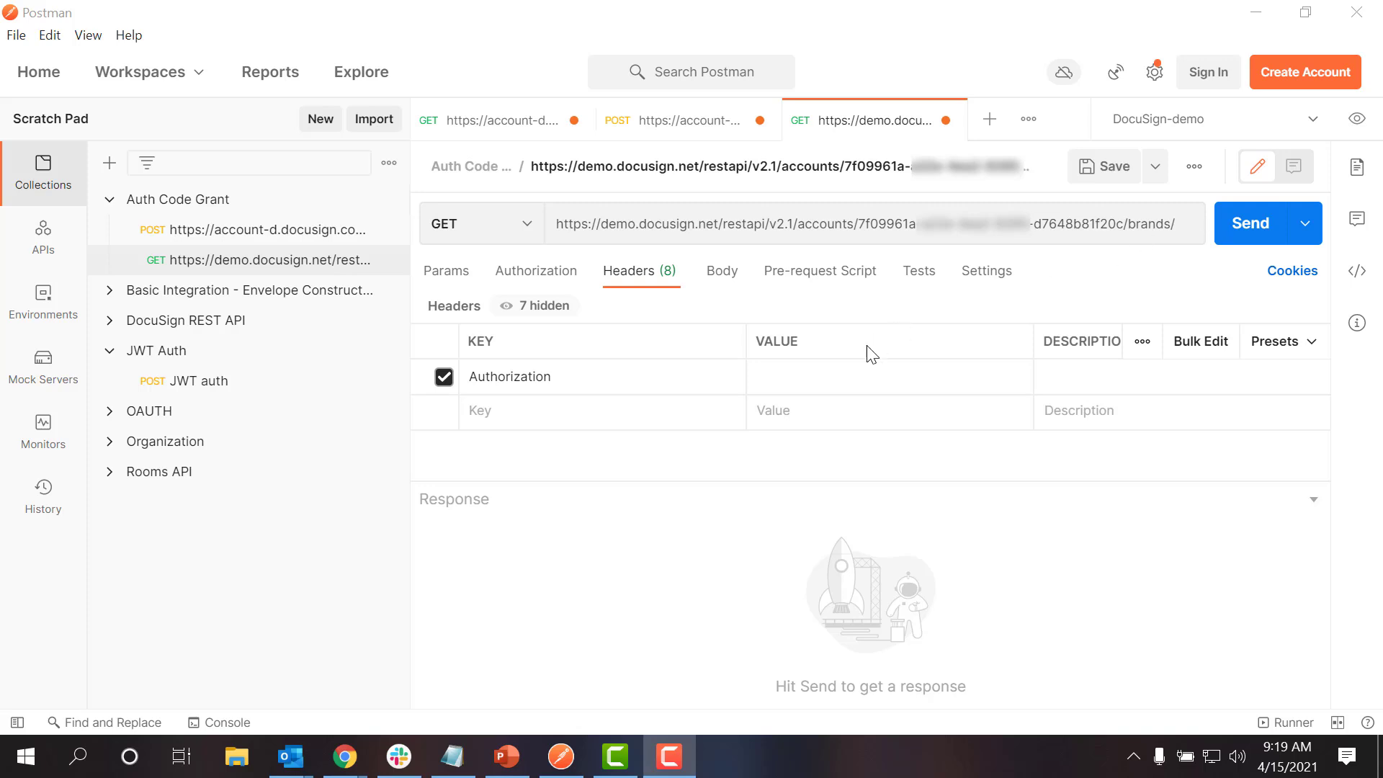
Step: Set the GET brands request's Authorization header to Bearer followed by the access token, and send the request
left_click(855, 371)
type("Bearer")
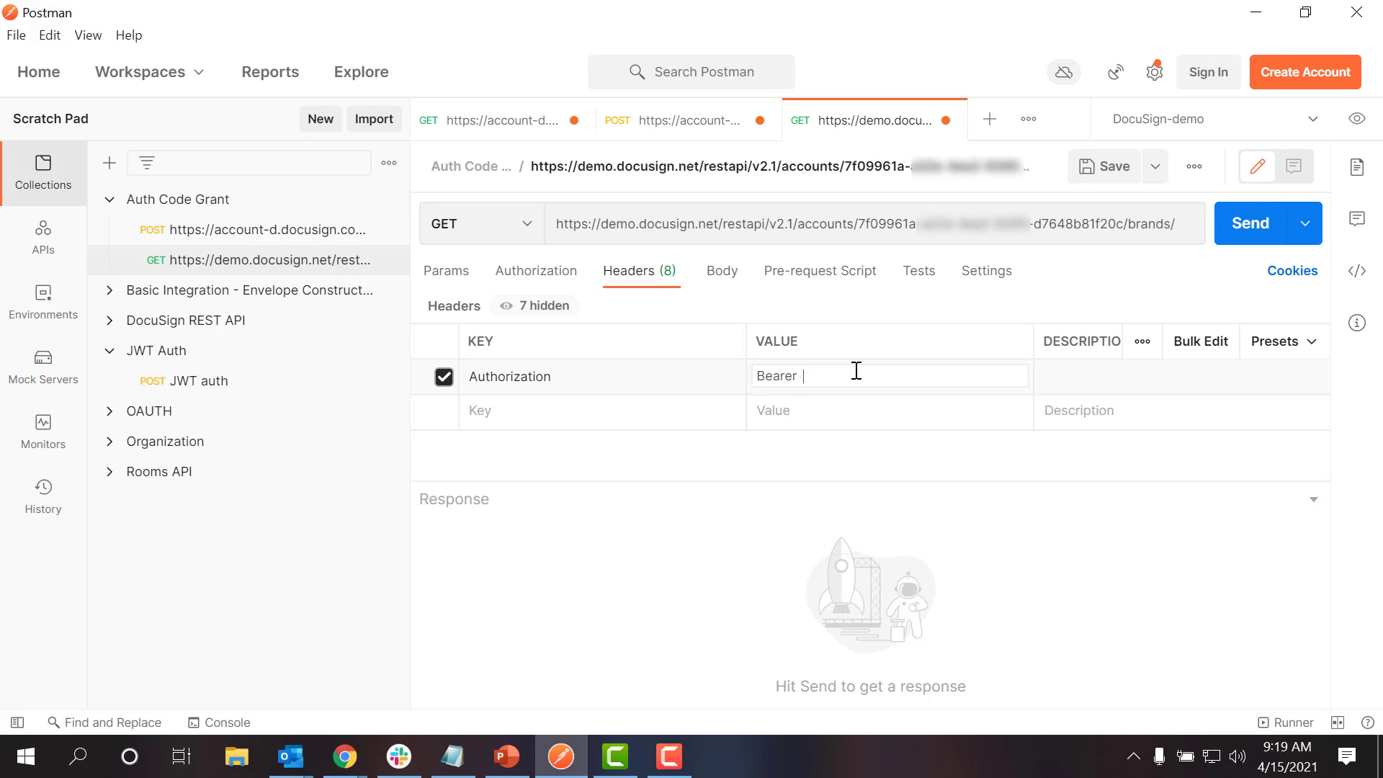
key("ctrl+v")
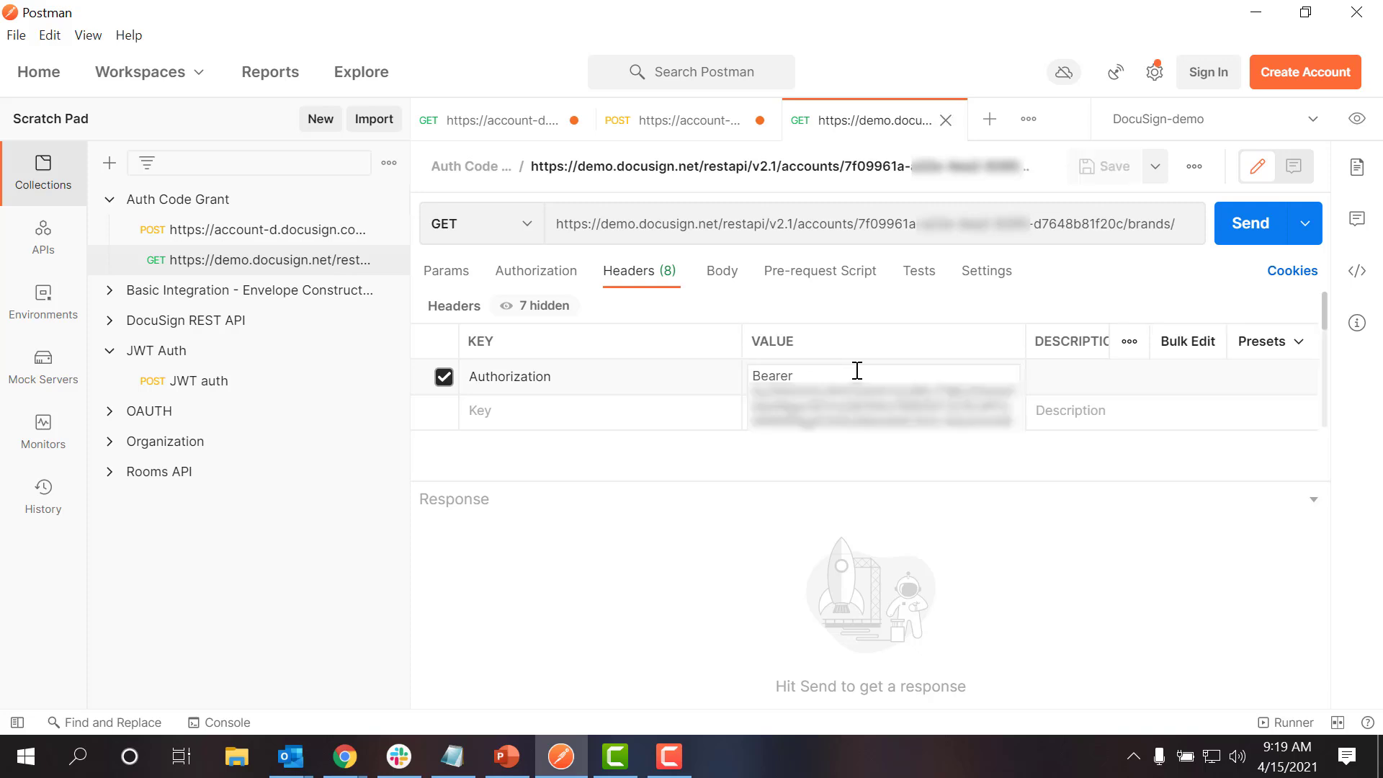
left_click(1219, 238)
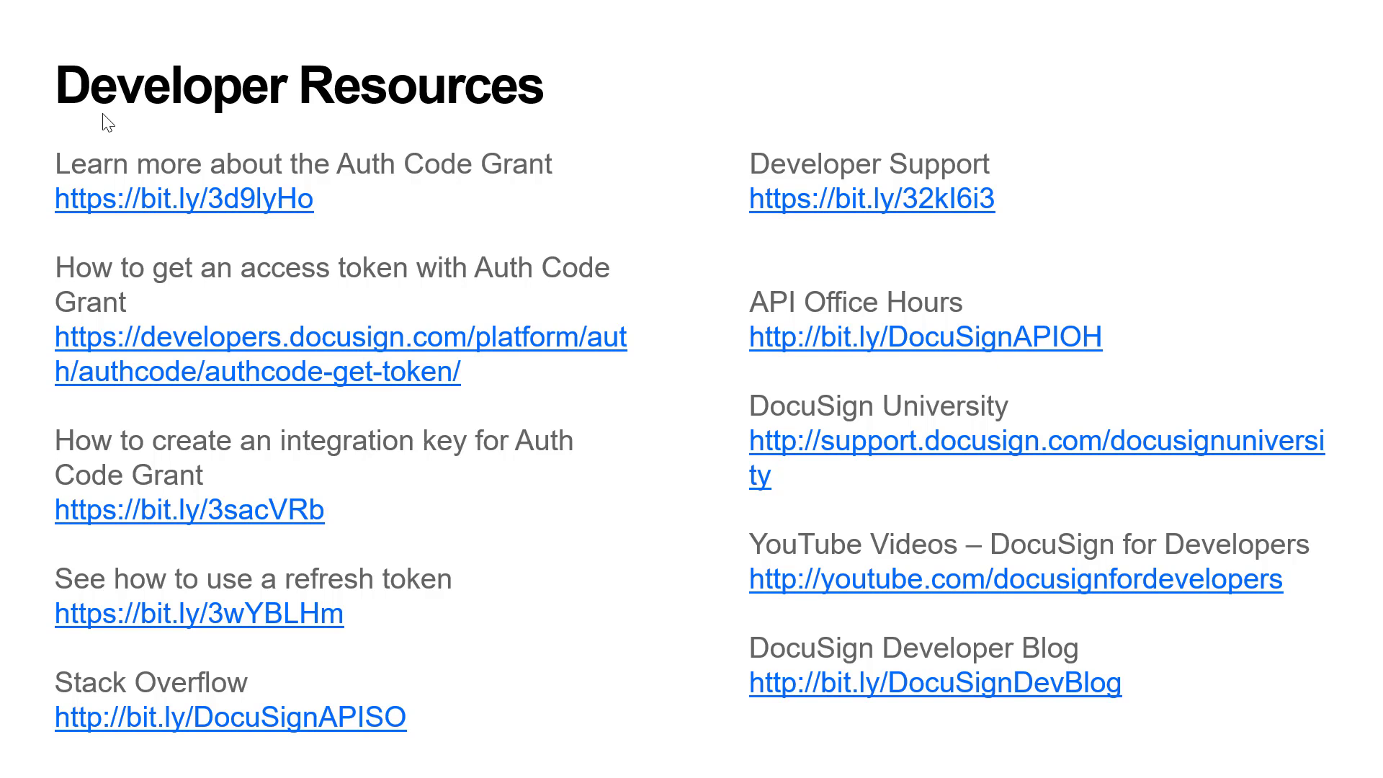
key("Right")
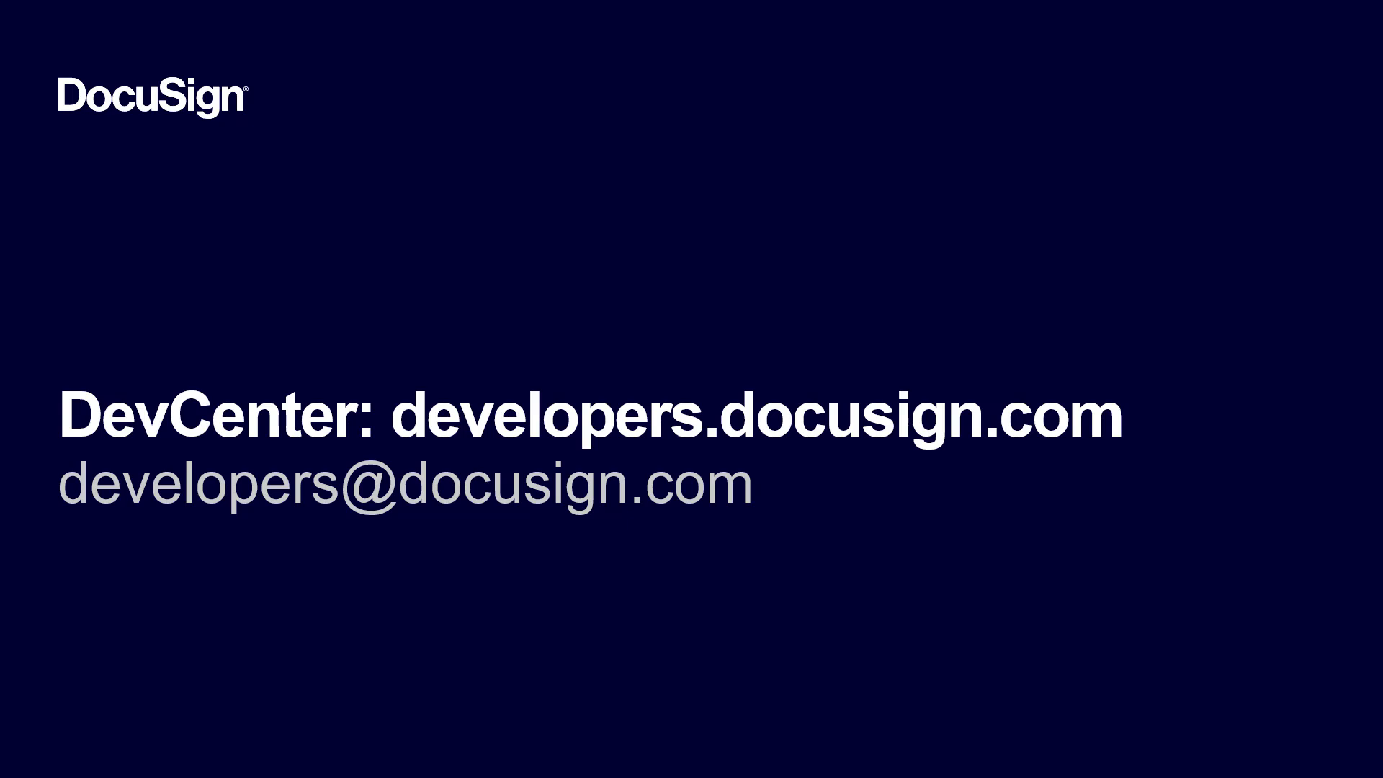